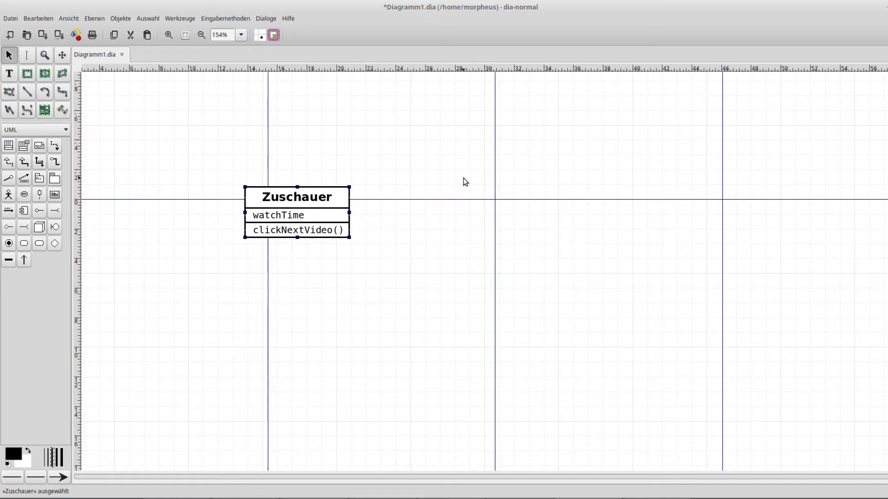
Step: Add a new UML class above Zuschauer and name it Person
{"action": "left_click", "coordinate": [463, 178]}
{"action": "scroll", "coordinate": [465, 193], "scroll_direction": "up", "scroll_amount": 3}
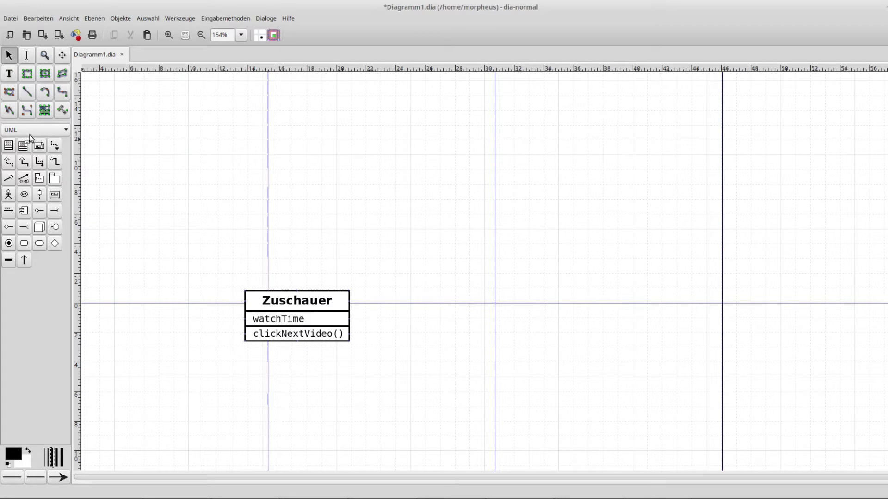
{"action": "left_click", "coordinate": [8, 145]}
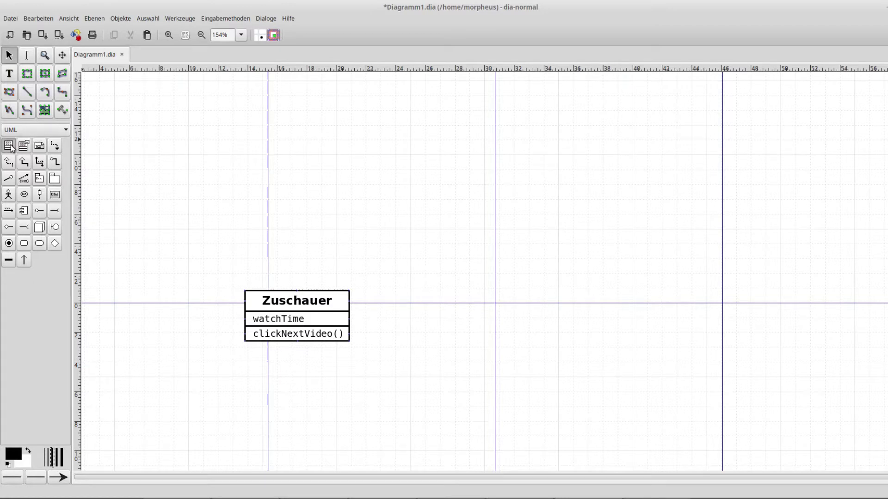
{"action": "left_click", "coordinate": [334, 110]}
{"action": "double_click", "coordinate": [360, 119]}
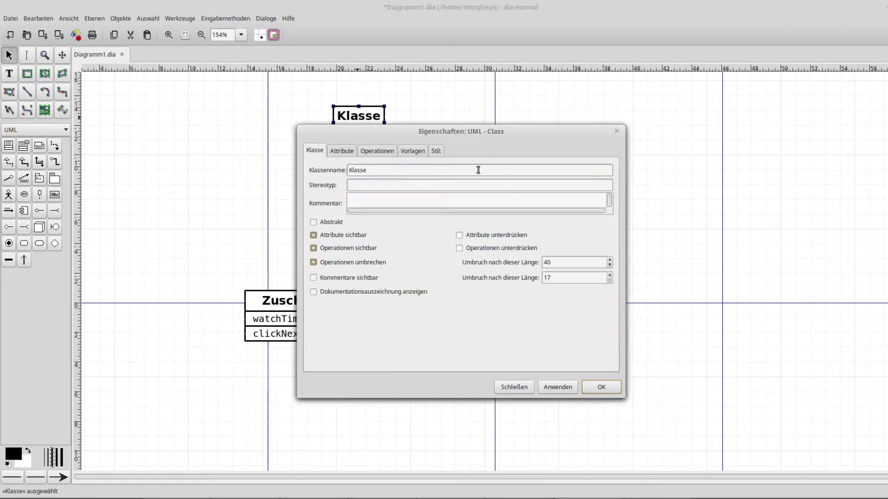
{"action": "double_click", "coordinate": [466, 167]}
{"action": "type", "text": "Person"}
{"action": "left_click", "coordinate": [610, 389]}
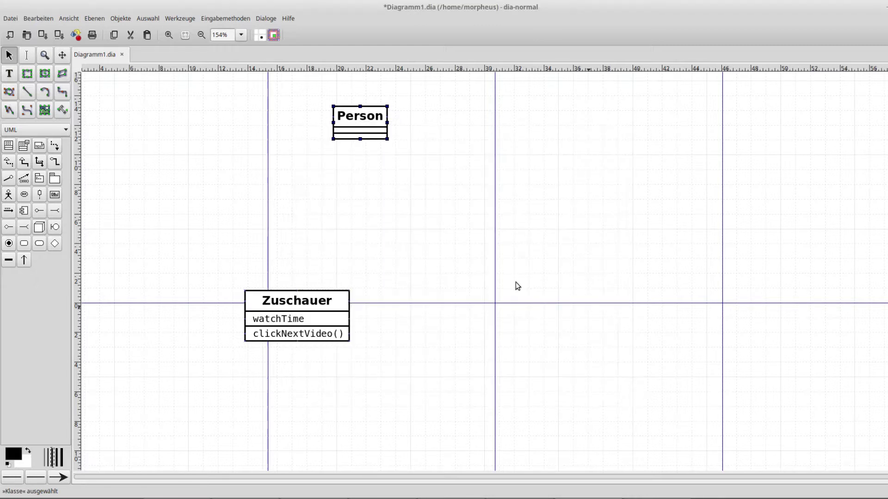
Step: Move the Person class further right and shift the Zuschauer class slightly up
{"action": "left_click_drag", "start_coordinate": [363, 121], "coordinate": [450, 128]}
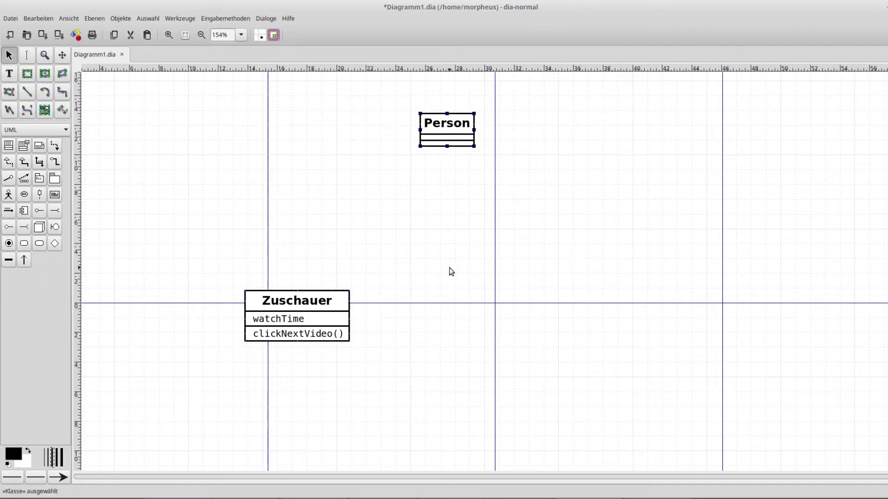
{"action": "left_click", "coordinate": [494, 228]}
{"action": "left_click_drag", "start_coordinate": [289, 302], "coordinate": [283, 258]}
{"action": "left_click", "coordinate": [462, 284]}
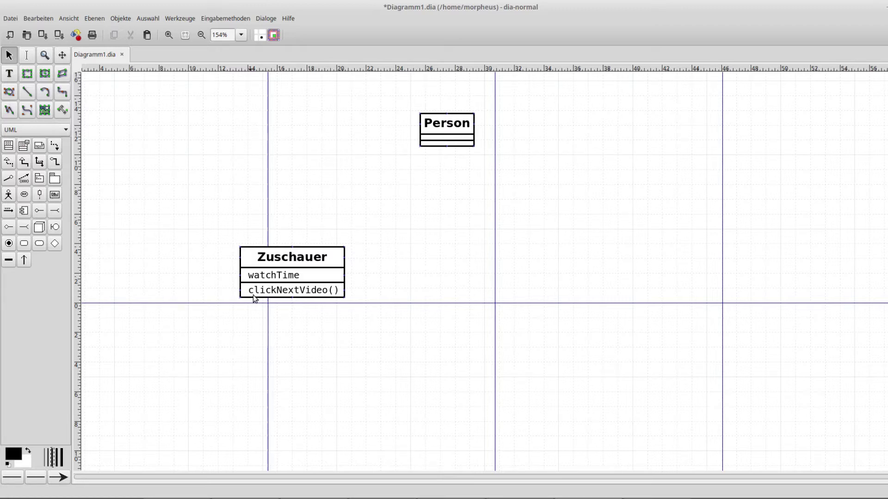
{"action": "left_click", "coordinate": [443, 137]}
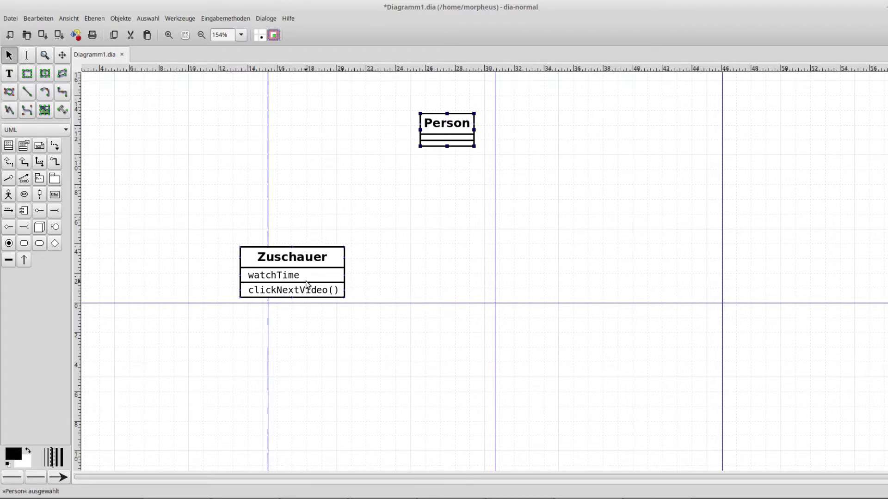
{"action": "left_click", "coordinate": [406, 255]}
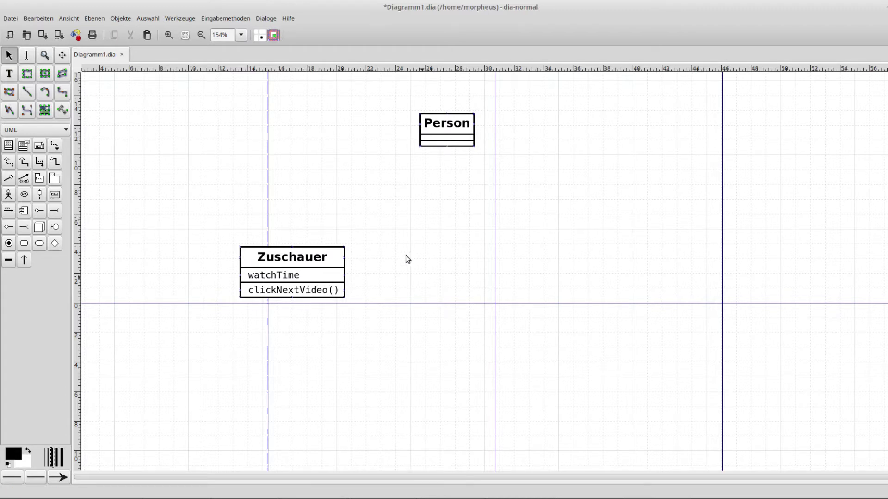
{"action": "left_click", "coordinate": [23, 162]}
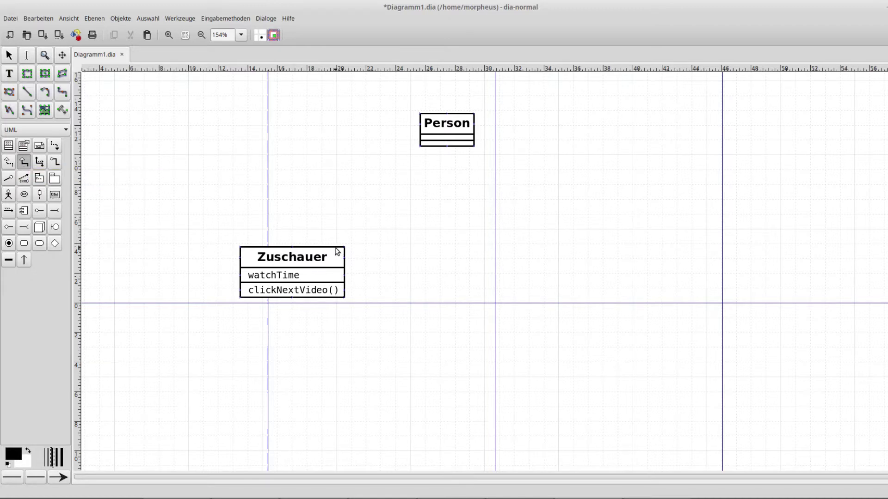
{"action": "left_click_drag", "start_coordinate": [337, 251], "coordinate": [426, 172]}
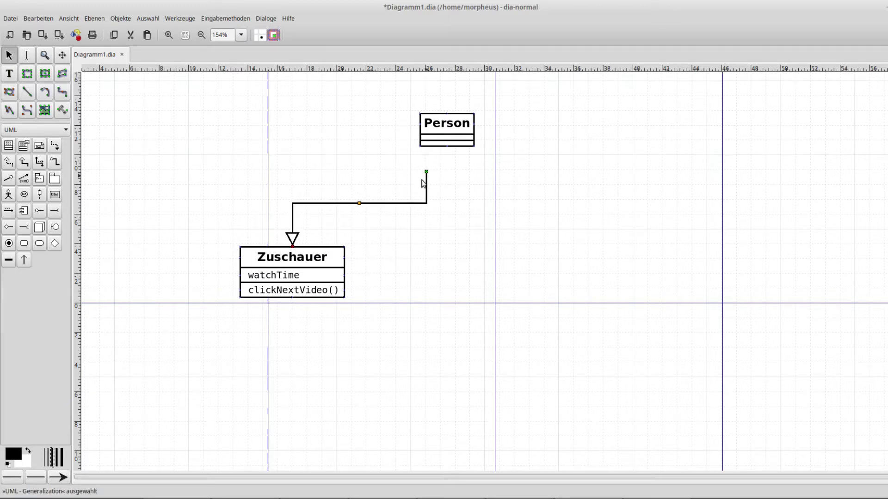
{"action": "key", "text": "Delete"}
Step: Draw a generalization with its arrowhead at Person's lower edge and attach its other end to Zuschauer's top centre connection point
{"action": "left_click", "coordinate": [28, 164]}
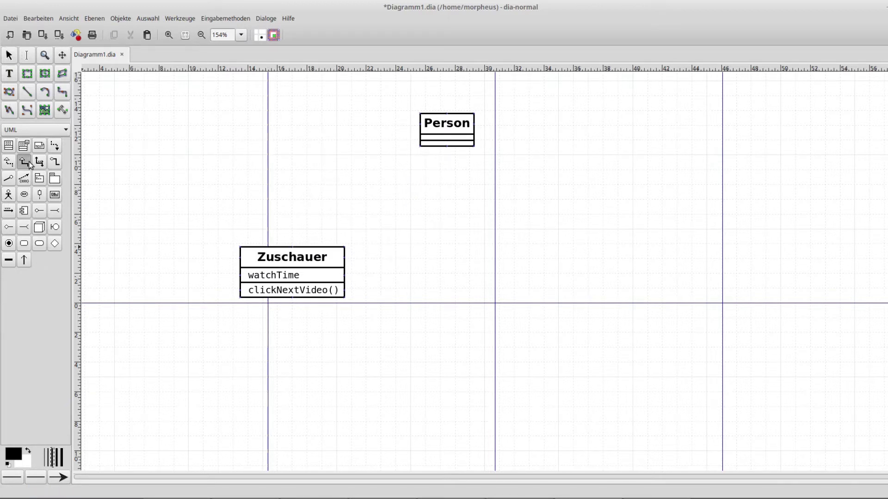
{"action": "left_click_drag", "start_coordinate": [442, 147], "coordinate": [317, 245]}
{"action": "left_click", "coordinate": [414, 253]}
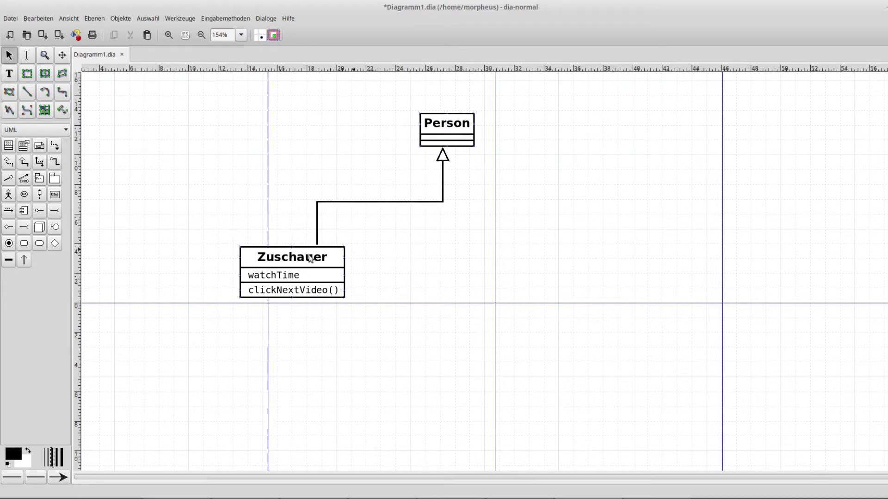
{"action": "left_click", "coordinate": [318, 227]}
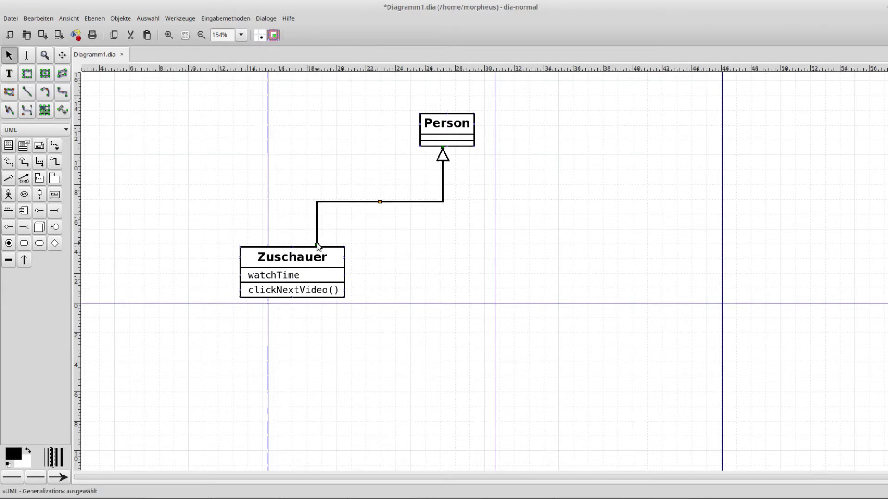
{"action": "left_click_drag", "start_coordinate": [318, 245], "coordinate": [292, 245]}
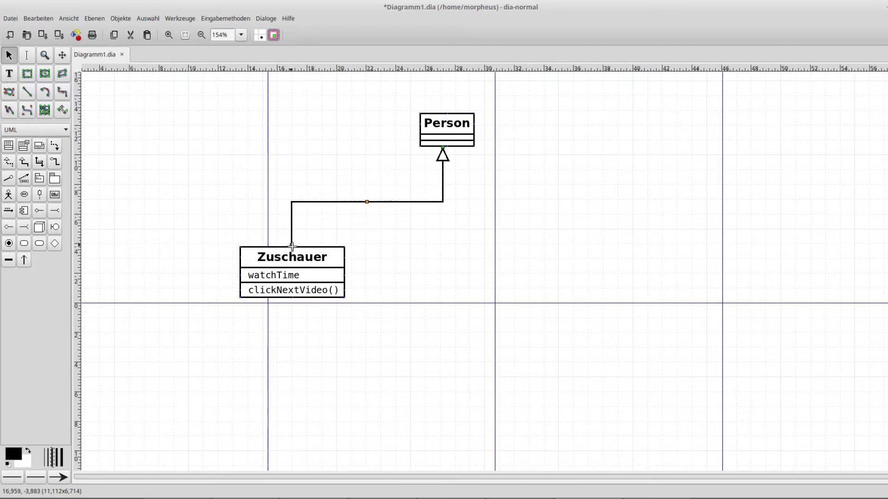
{"action": "left_click", "coordinate": [549, 293]}
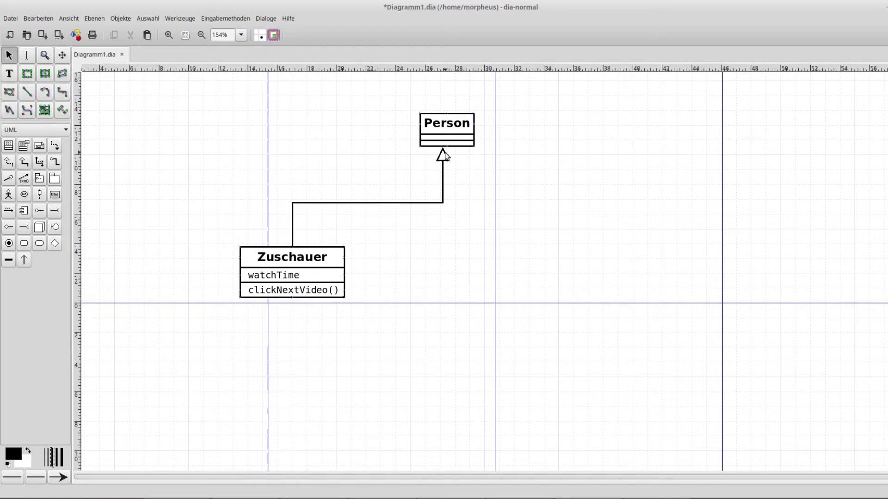
{"action": "left_click", "coordinate": [451, 134]}
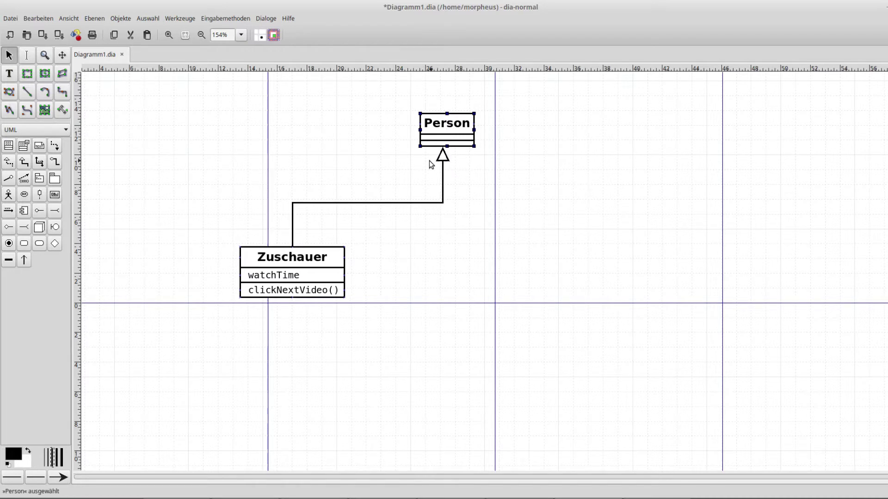
{"action": "left_click", "coordinate": [442, 156]}
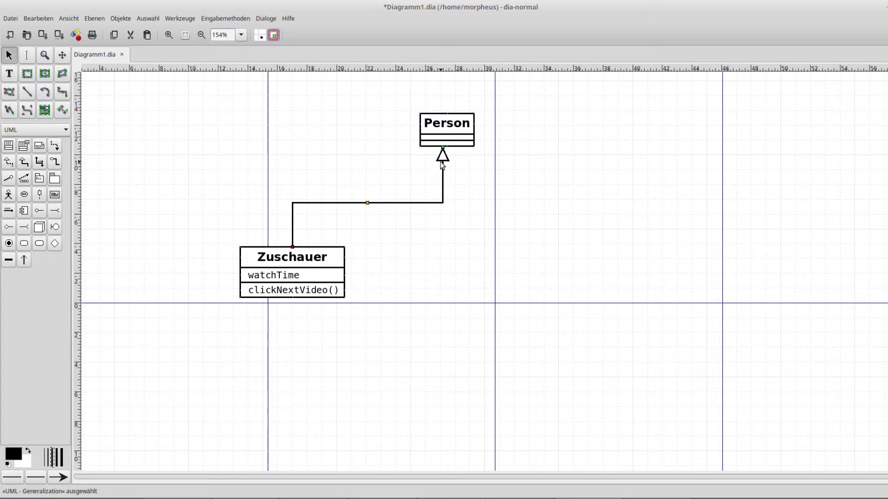
{"action": "left_click", "coordinate": [469, 221]}
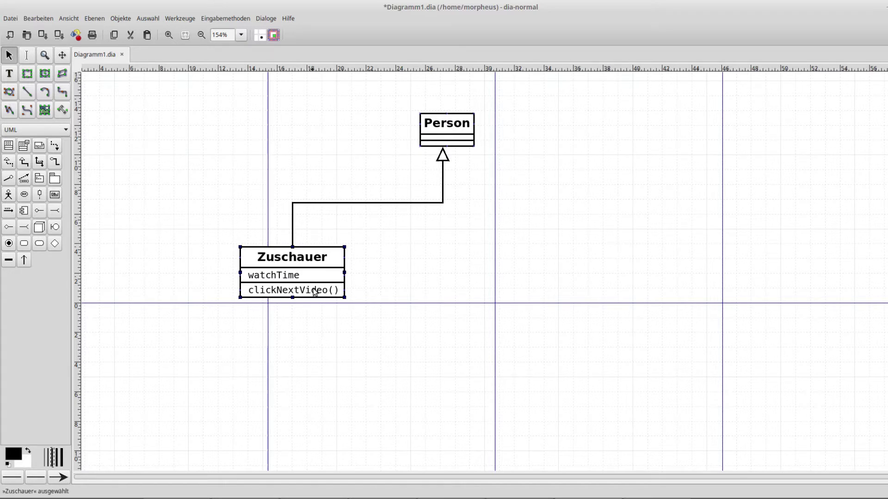
{"action": "left_click", "coordinate": [456, 121]}
{"action": "left_click", "coordinate": [475, 271]}
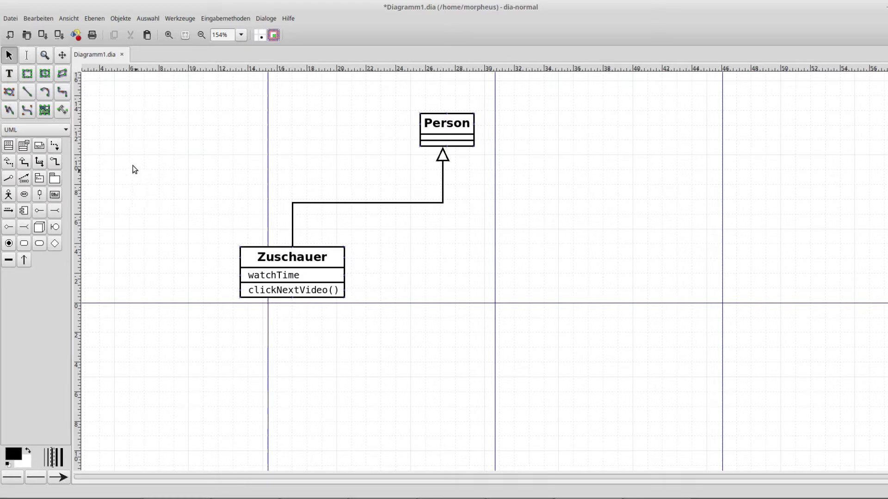
Step: Add a UML class named Youtuber and place it below and to the right of Person, roughly level with Zuschauer
{"action": "left_click", "coordinate": [10, 146]}
{"action": "left_click", "coordinate": [424, 245]}
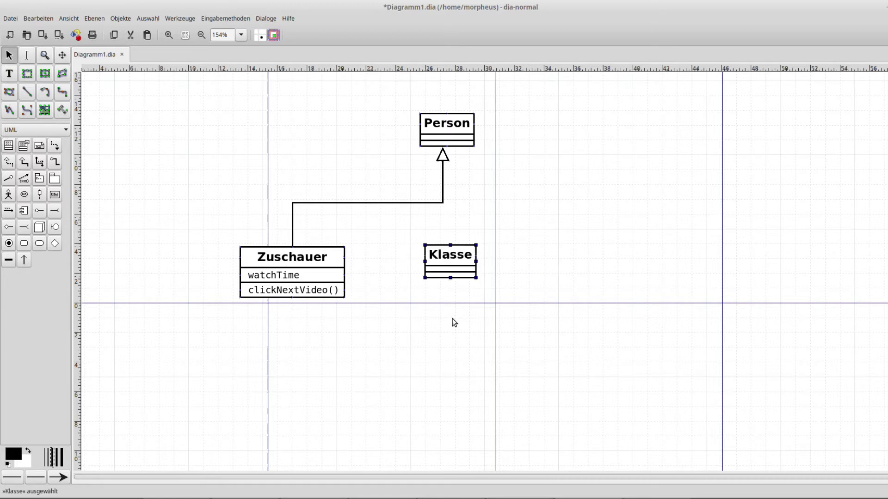
{"action": "double_click", "coordinate": [453, 276]}
{"action": "double_click", "coordinate": [390, 171]}
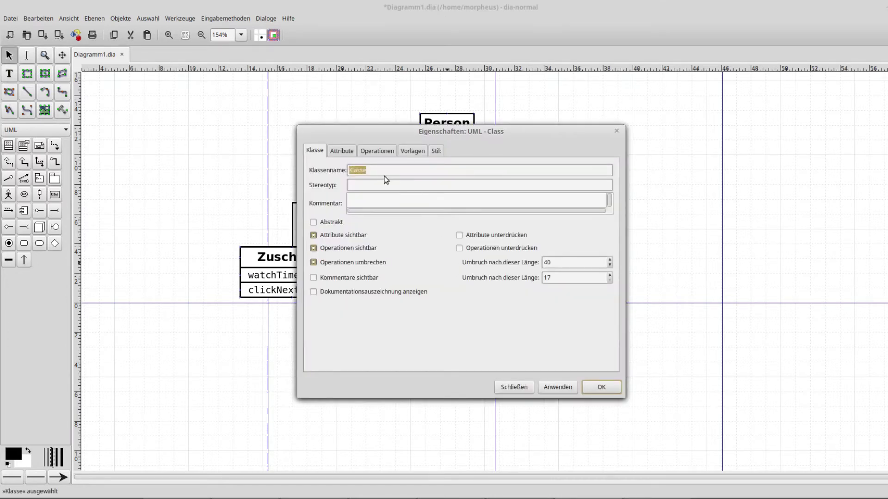
{"action": "type", "text": "Youtuber"}
{"action": "left_click", "coordinate": [598, 392]}
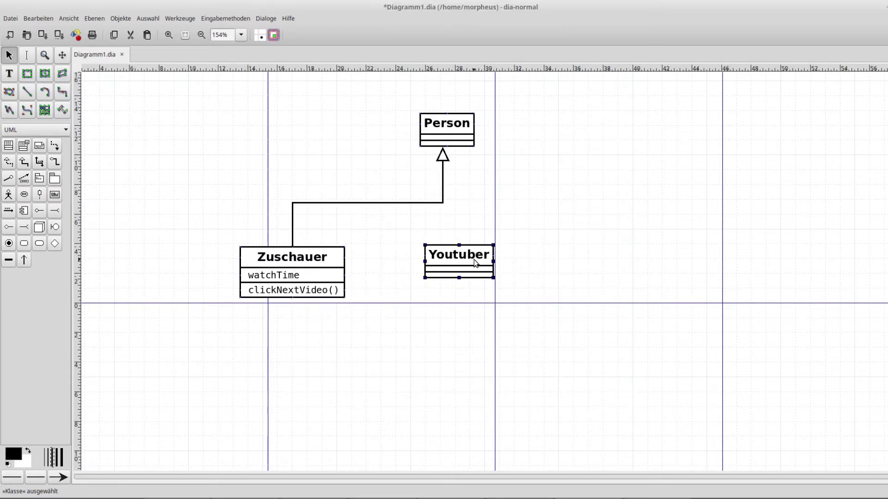
{"action": "left_click_drag", "start_coordinate": [474, 259], "coordinate": [517, 262]}
{"action": "left_click", "coordinate": [517, 340]}
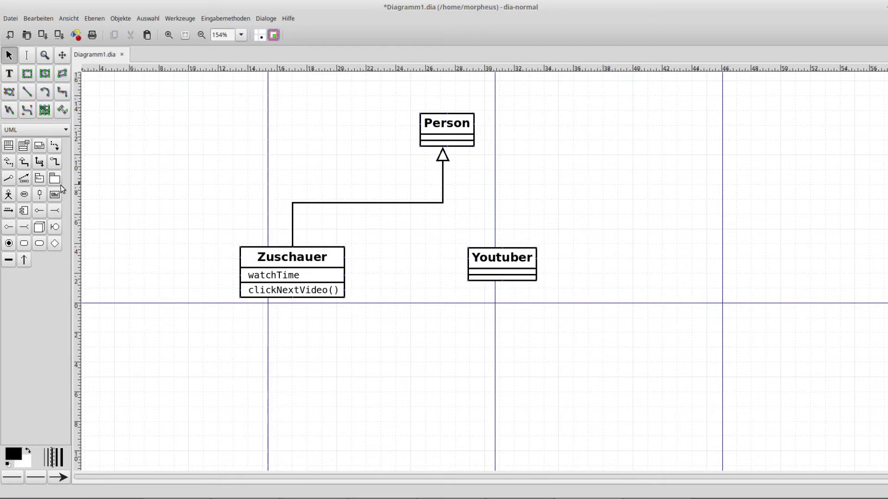
Step: Draw a generalization from Person's existing arrowhead position to Youtuber's top centre connection point
{"action": "left_click", "coordinate": [24, 162]}
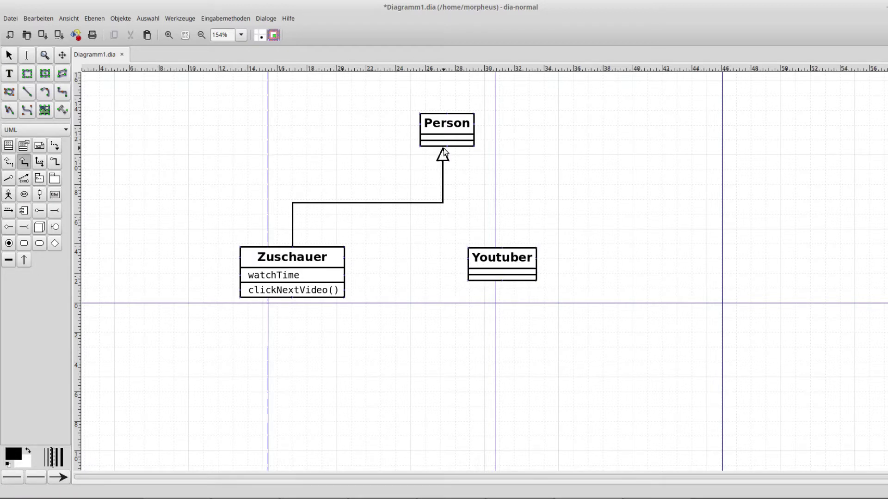
{"action": "left_click_drag", "start_coordinate": [443, 148], "coordinate": [502, 249]}
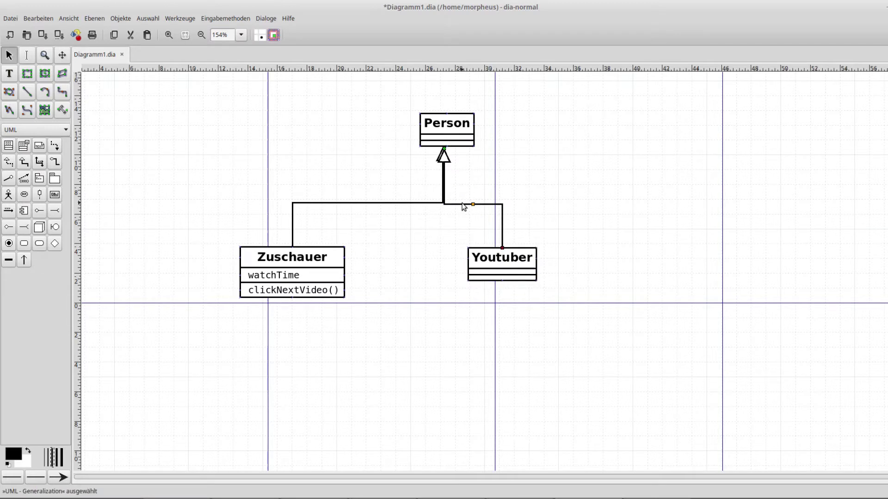
Step: Lower the horizontal segment of Zuschauer's generalization slightly and move its arrowhead towards Person's lower-left corner
{"action": "left_click", "coordinate": [437, 203]}
{"action": "mouse_move", "coordinate": [368, 207]}
{"action": "left_mouse_down"}
{"action": "mouse_move", "coordinate": [340, 202]}
{"action": "mouse_move", "coordinate": [350, 208]}
{"action": "left_mouse_up"}
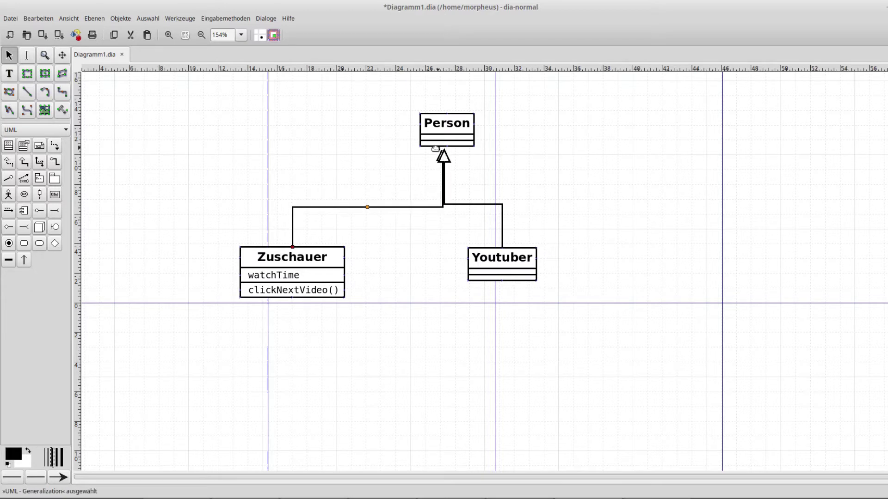
{"action": "left_click_drag", "start_coordinate": [443, 148], "coordinate": [422, 150]}
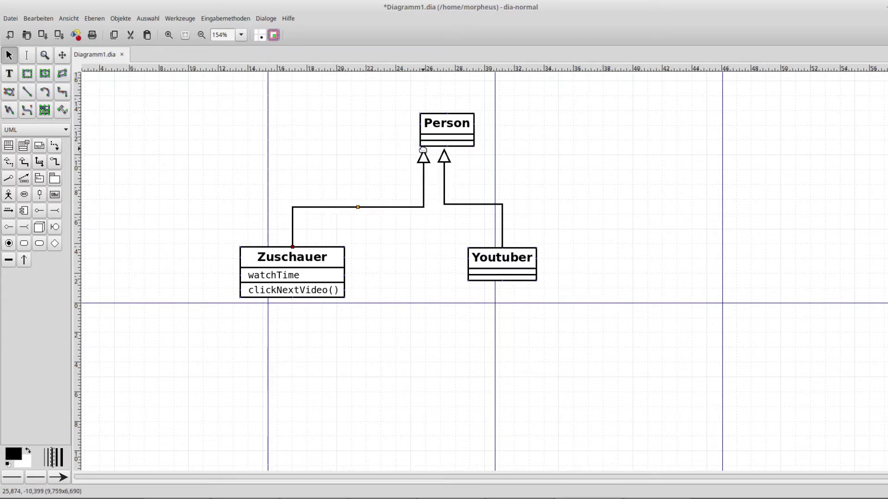
{"action": "left_click", "coordinate": [379, 172]}
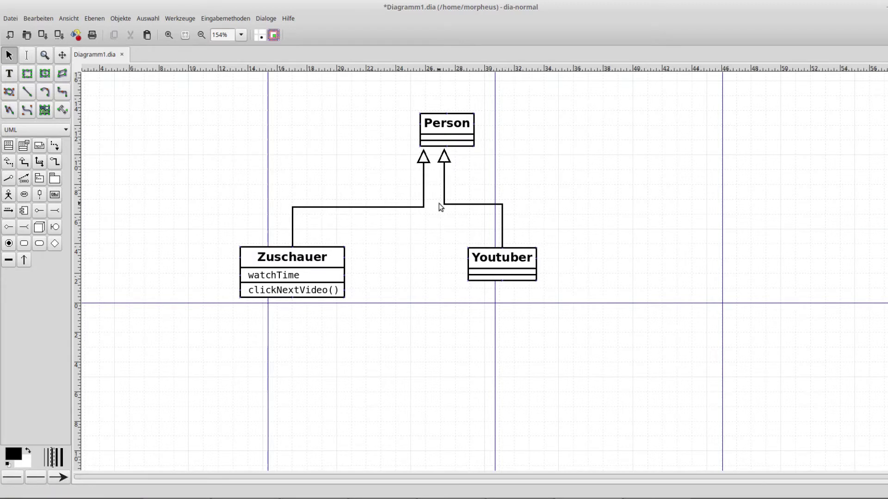
Step: Align both generalization arrowheads under the centre of Person and level Youtuber's horizontal segment with Zuschauer's
{"action": "left_click_drag", "start_coordinate": [423, 160], "coordinate": [446, 148]}
{"action": "left_click", "coordinate": [471, 204]}
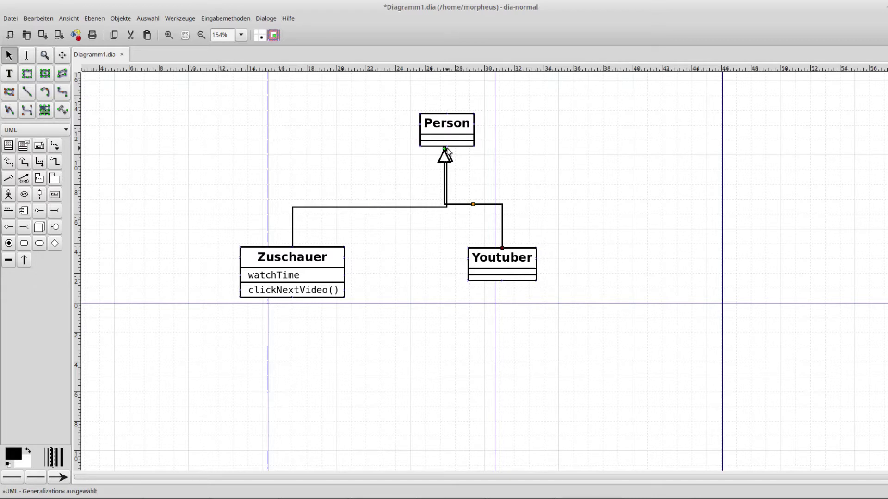
{"action": "left_click_drag", "start_coordinate": [443, 149], "coordinate": [446, 149]}
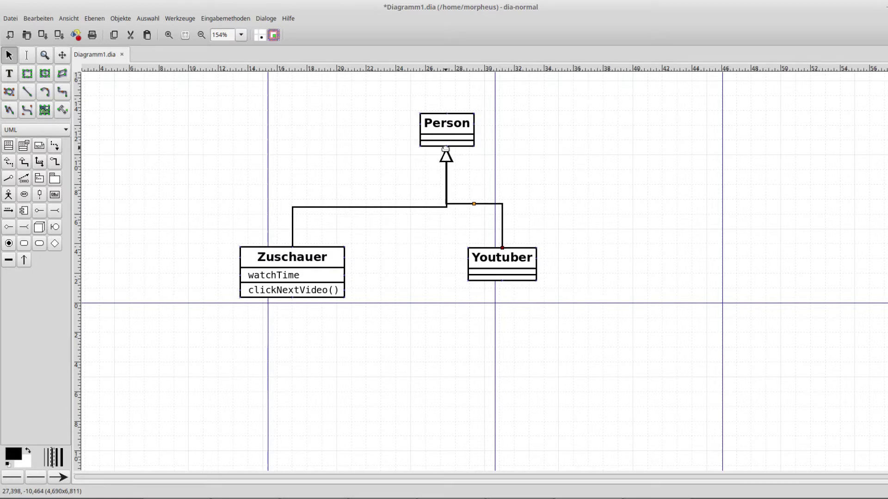
{"action": "left_click_drag", "start_coordinate": [474, 204], "coordinate": [476, 206]}
{"action": "left_click", "coordinate": [619, 218]}
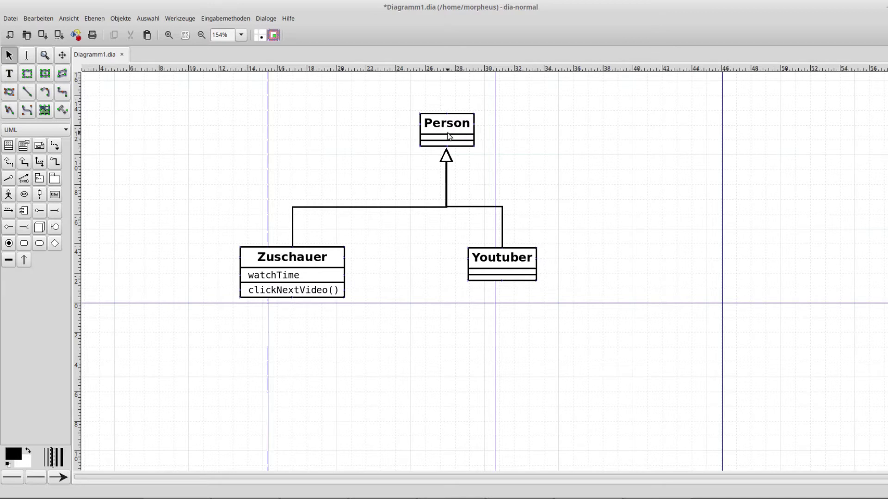
Step: Add an operation named kommentarSchreiben to the Person class with its visibility set to Implementierung
{"action": "left_click", "coordinate": [467, 130]}
{"action": "double_click", "coordinate": [442, 125]}
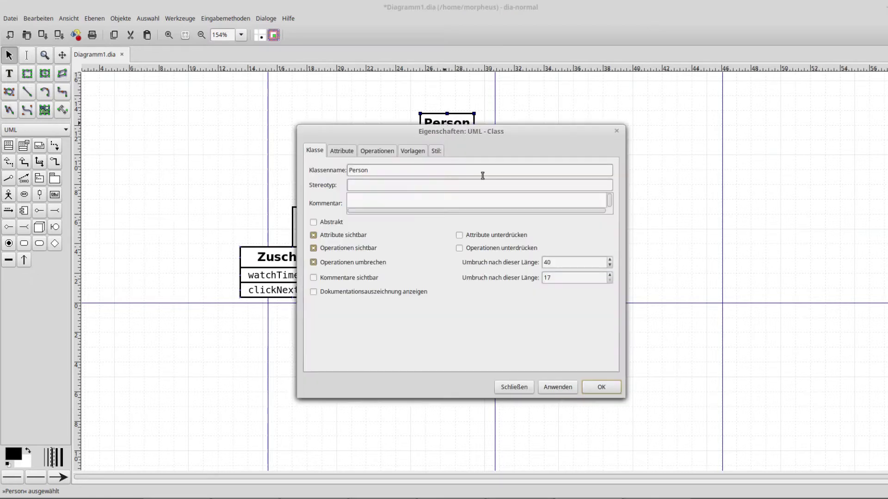
{"action": "left_click", "coordinate": [354, 151]}
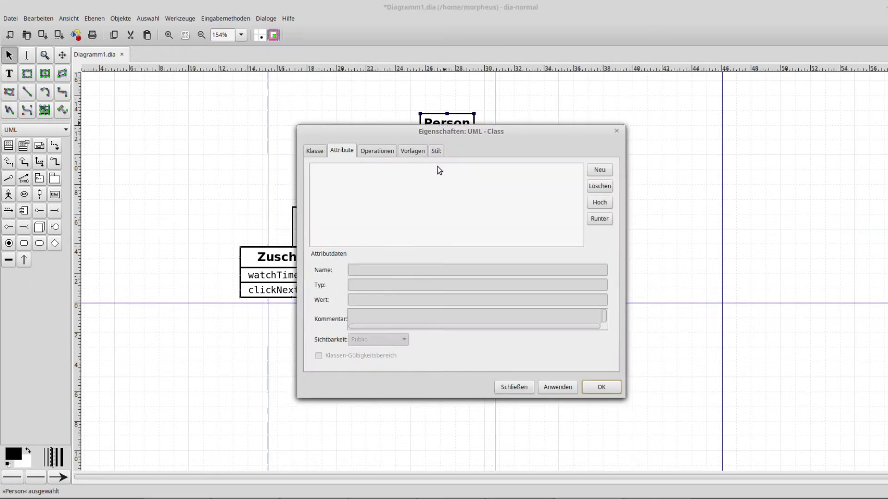
{"action": "left_click", "coordinate": [390, 153]}
{"action": "left_click", "coordinate": [596, 171]}
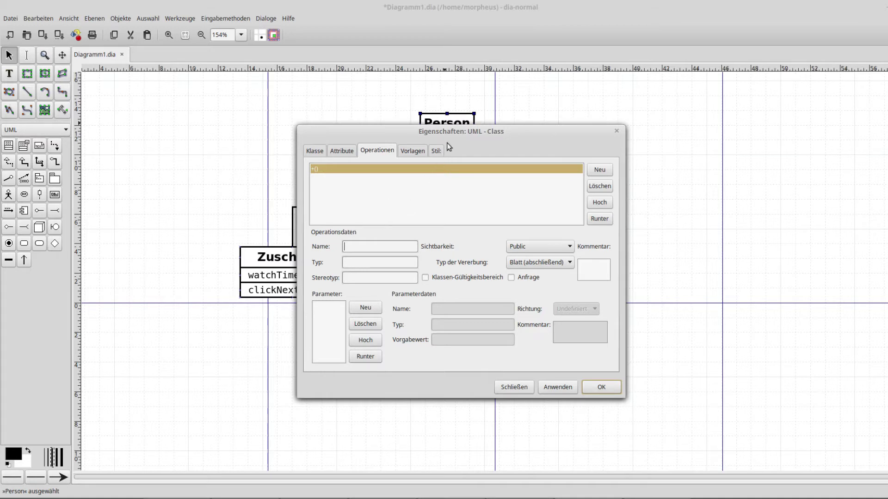
{"action": "left_click_drag", "start_coordinate": [451, 133], "coordinate": [454, 119]}
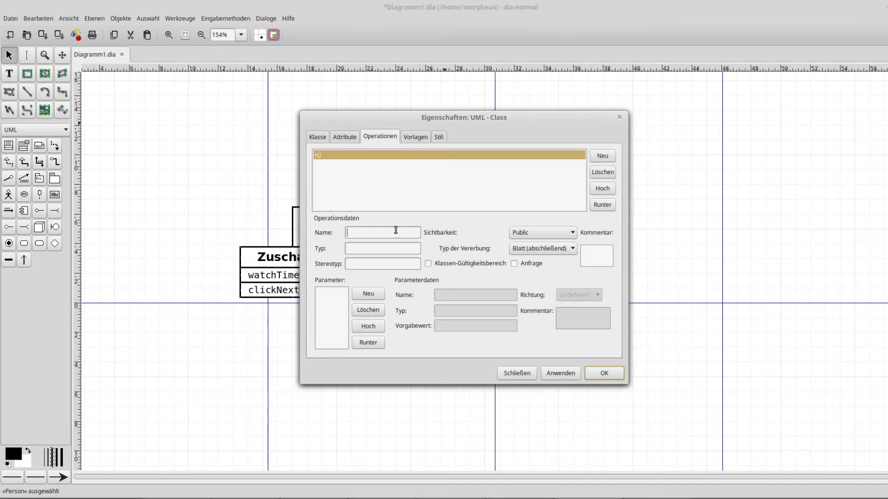
{"action": "type", "text": "kommentarSchreiben"}
{"action": "left_click", "coordinate": [375, 250]}
{"action": "left_click", "coordinate": [546, 230]}
{"action": "left_click", "coordinate": [548, 264]}
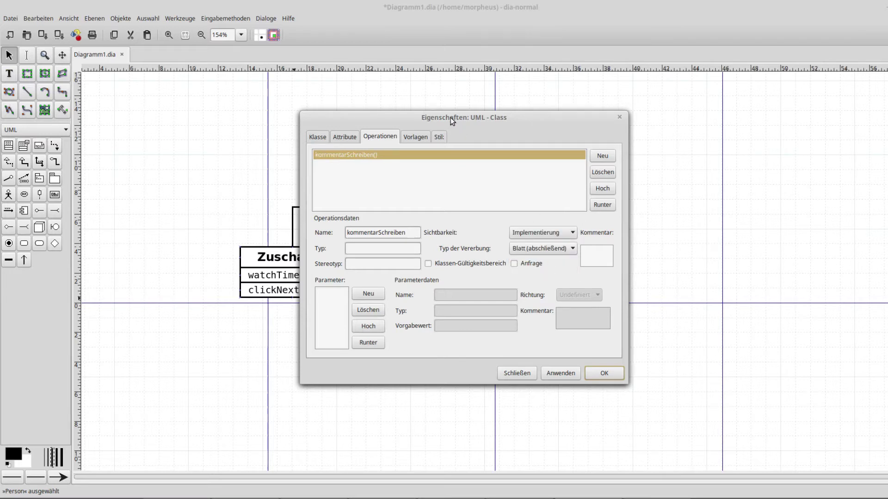
Step: Set the inheritance type of Person's kommentarSchreiben operation to Abstrakt, copy the operation name and apply the class properties
{"action": "left_click_drag", "start_coordinate": [452, 120], "coordinate": [513, 114]}
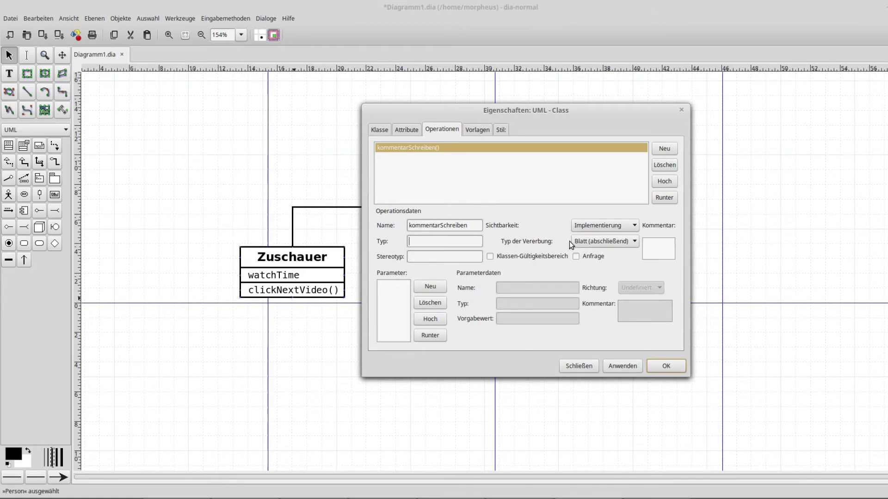
{"action": "left_click", "coordinate": [597, 241]}
{"action": "left_click", "coordinate": [614, 218]}
{"action": "left_click_drag", "start_coordinate": [573, 106], "coordinate": [724, 92]}
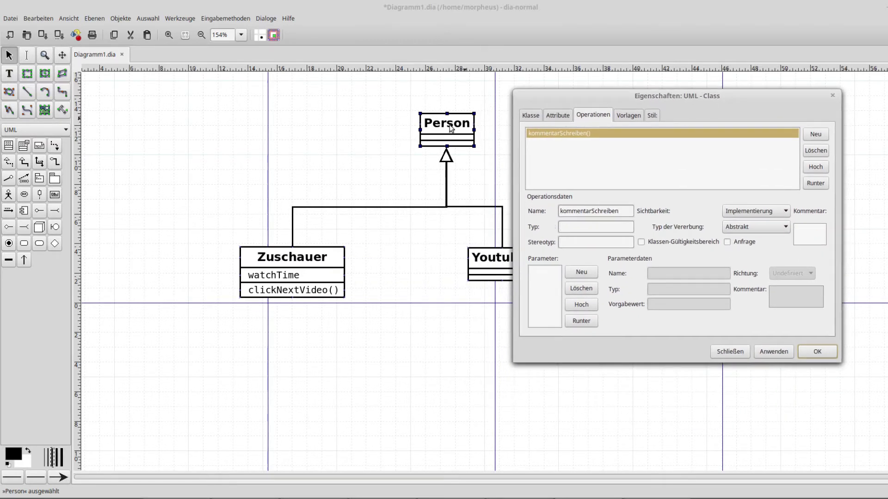
{"action": "left_click", "coordinate": [568, 213]}
{"action": "double_click", "coordinate": [568, 211]}
{"action": "key", "text": "ctrl+c"}
{"action": "left_click", "coordinate": [817, 352]}
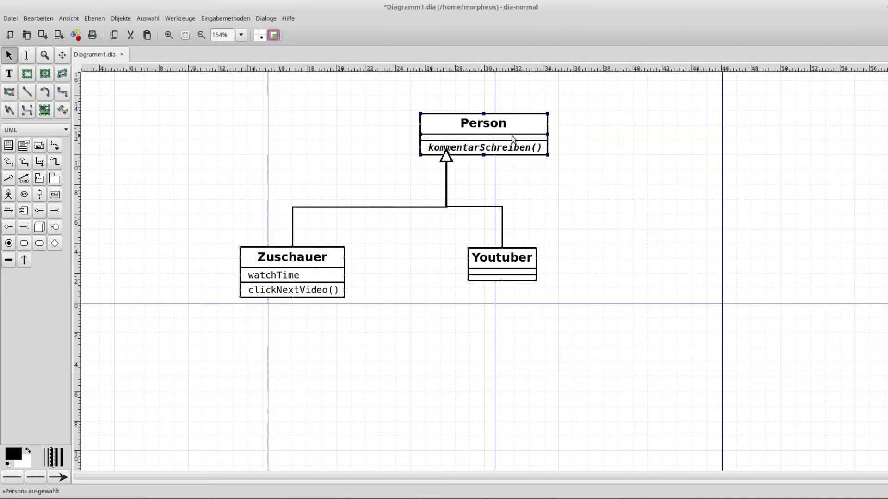
Step: Centre the Person class above the generalization arrowheads and mark the class as abstract
{"action": "left_click_drag", "start_coordinate": [483, 130], "coordinate": [475, 133]}
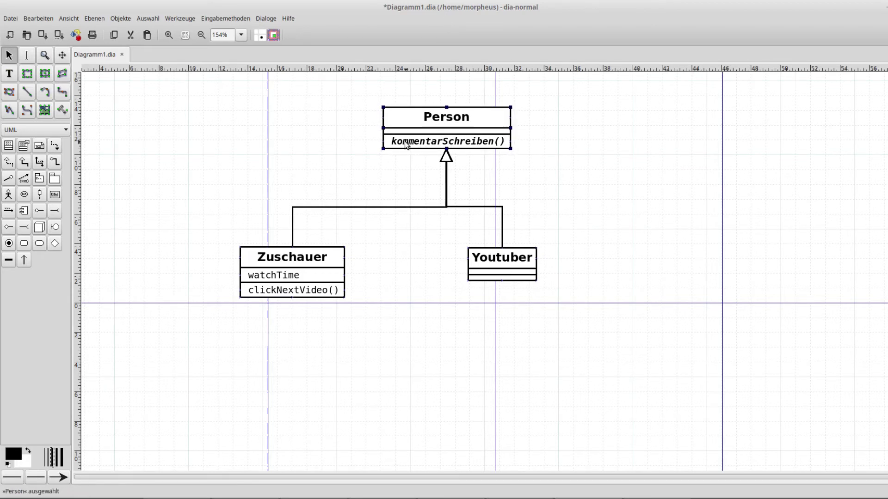
{"action": "double_click", "coordinate": [442, 138]}
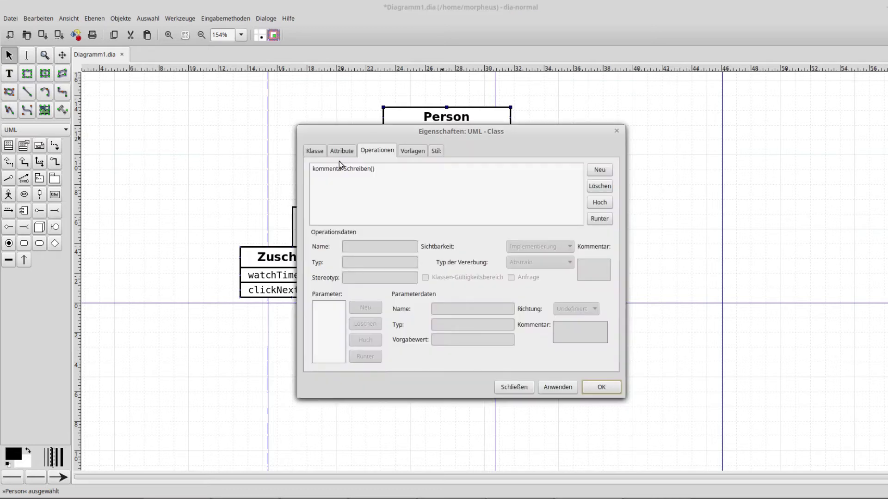
{"action": "left_click", "coordinate": [316, 153]}
{"action": "left_click", "coordinate": [330, 224]}
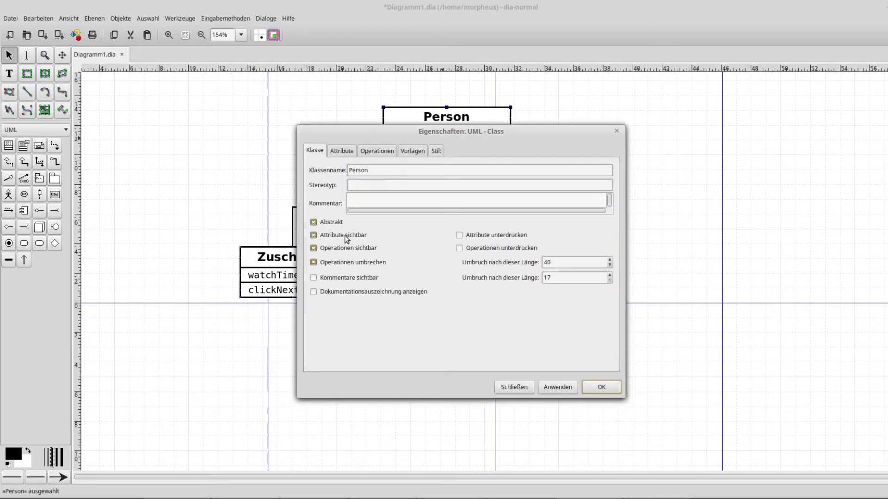
{"action": "left_click", "coordinate": [597, 389]}
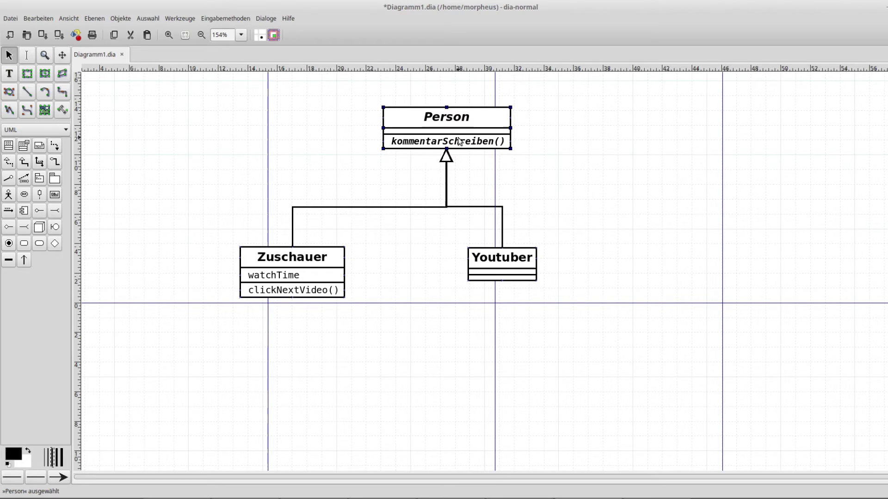
Step: Add the copied kommentarSchreiben operation to Zuschauer with visibility Implementierung, keeping the inheritance type Blatt (abschließend)
{"action": "double_click", "coordinate": [326, 261]}
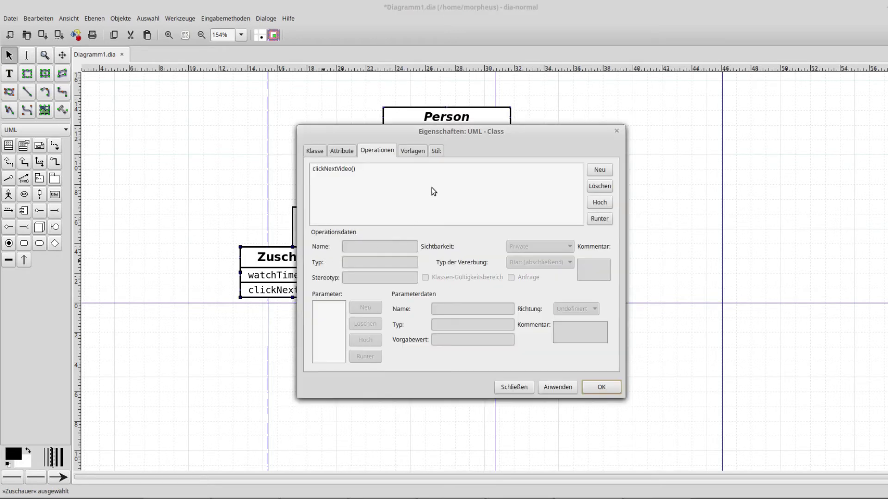
{"action": "left_click", "coordinate": [598, 171]}
{"action": "key", "text": "ctrl+v"}
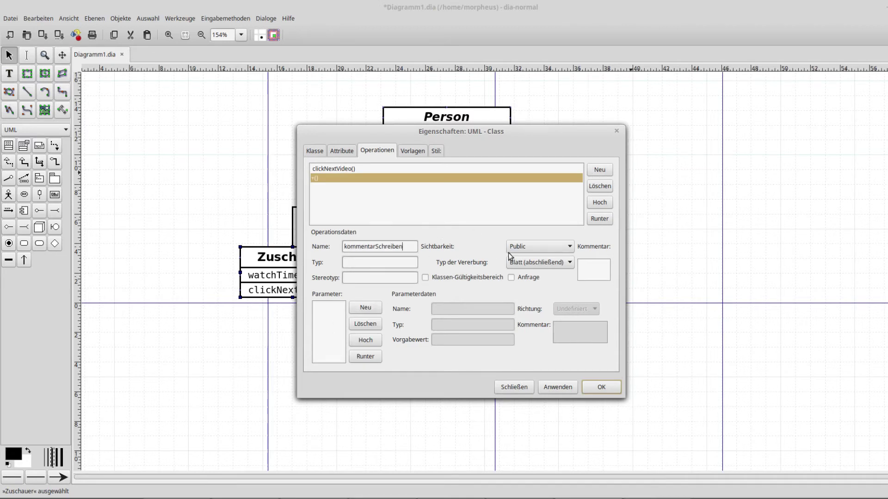
{"action": "left_click", "coordinate": [515, 246]}
{"action": "left_click", "coordinate": [529, 282]}
{"action": "left_click", "coordinate": [525, 262]}
{"action": "left_click", "coordinate": [525, 262]}
{"action": "left_click", "coordinate": [524, 262]}
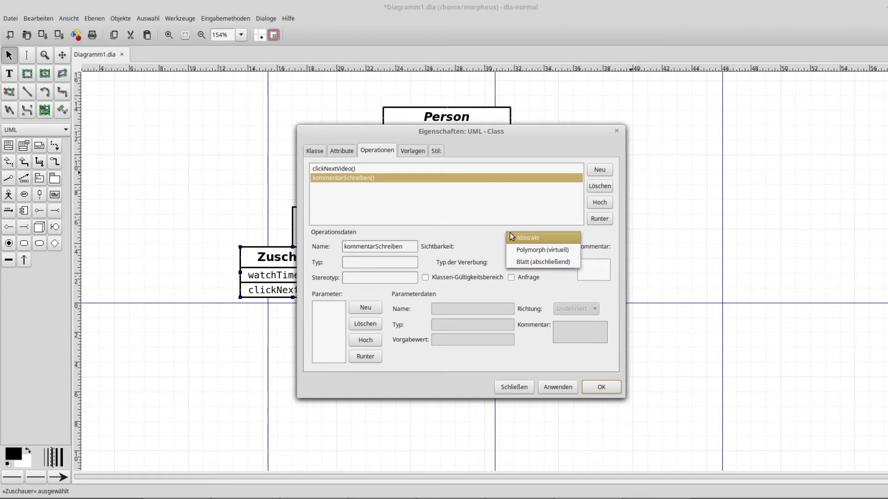
{"action": "left_click", "coordinate": [539, 299]}
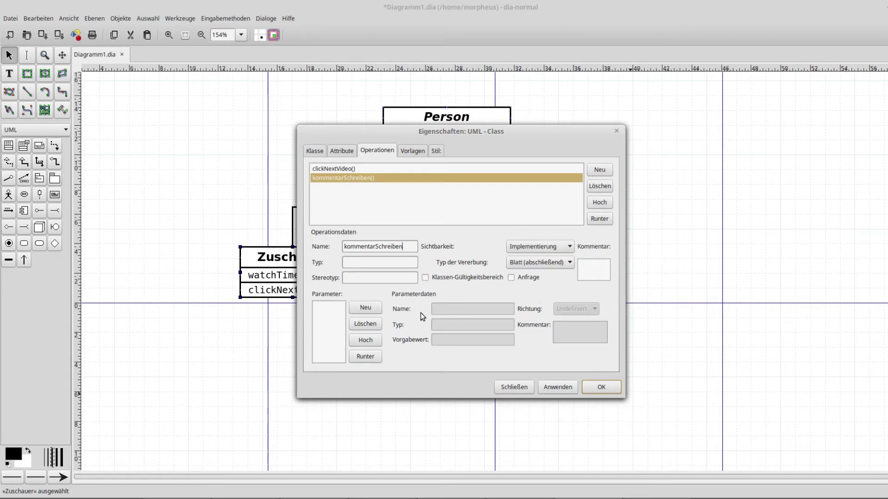
{"action": "left_click", "coordinate": [599, 386]}
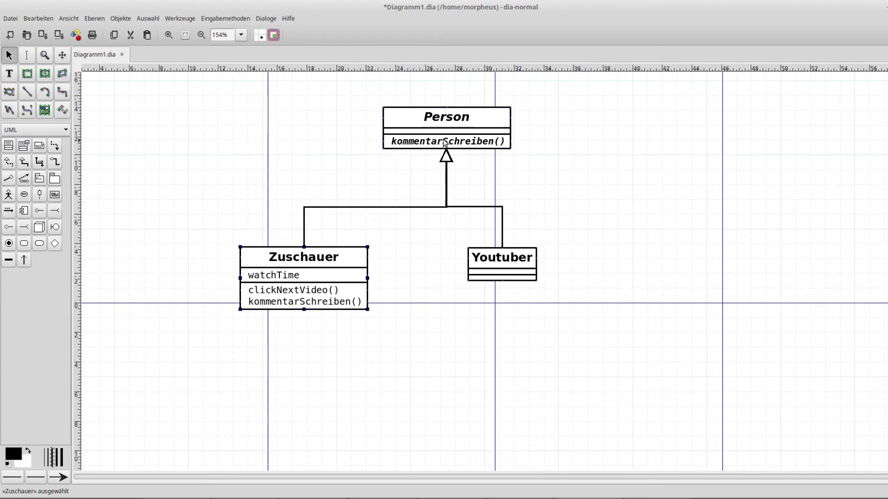
Step: Add the copied kommentarSchreiben operation to the Youtuber class with visibility Implementierung
{"action": "double_click", "coordinate": [486, 266]}
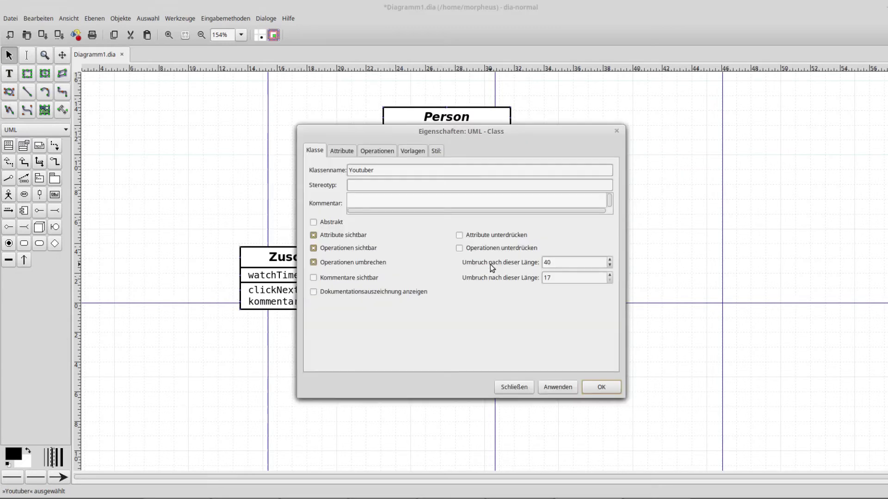
{"action": "left_click", "coordinate": [374, 153]}
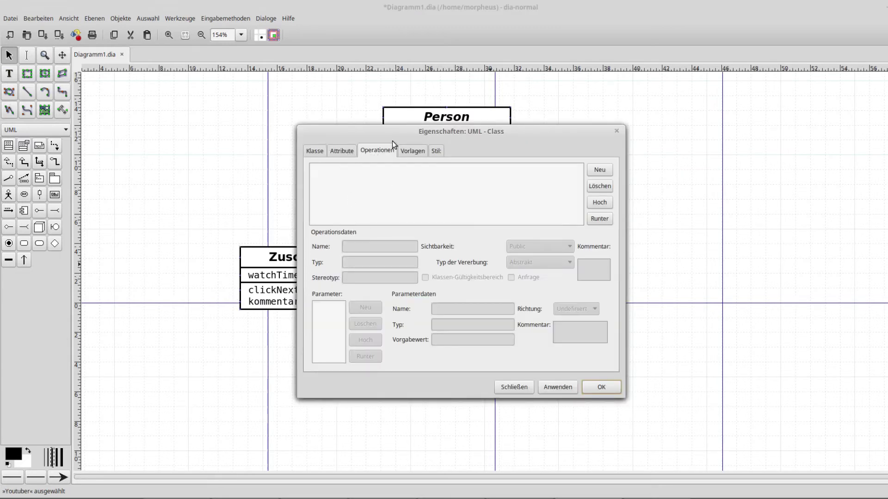
{"action": "left_click", "coordinate": [600, 169]}
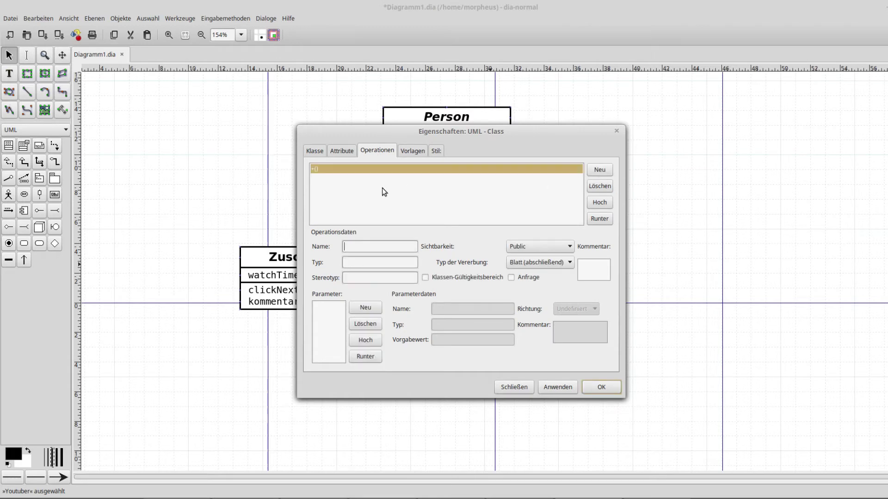
{"action": "left_click", "coordinate": [520, 246]}
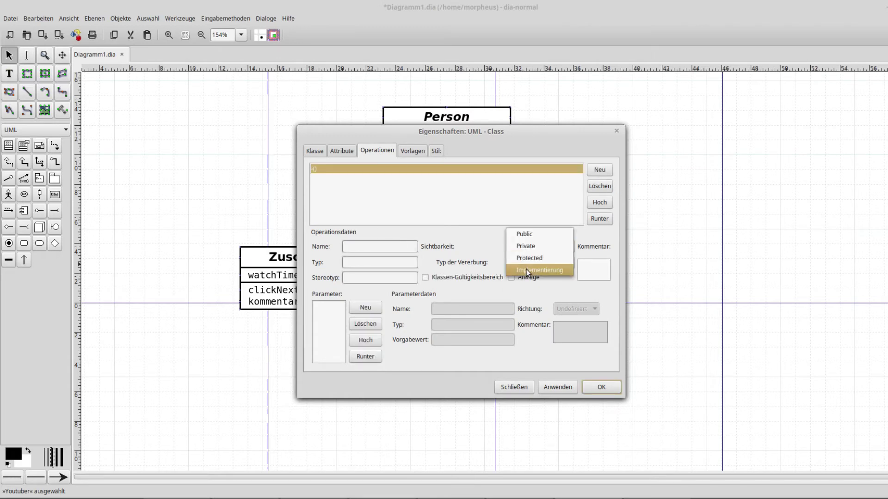
{"action": "left_click", "coordinate": [526, 270]}
{"action": "key", "text": "ctrl+v"}
{"action": "left_click", "coordinate": [590, 387]}
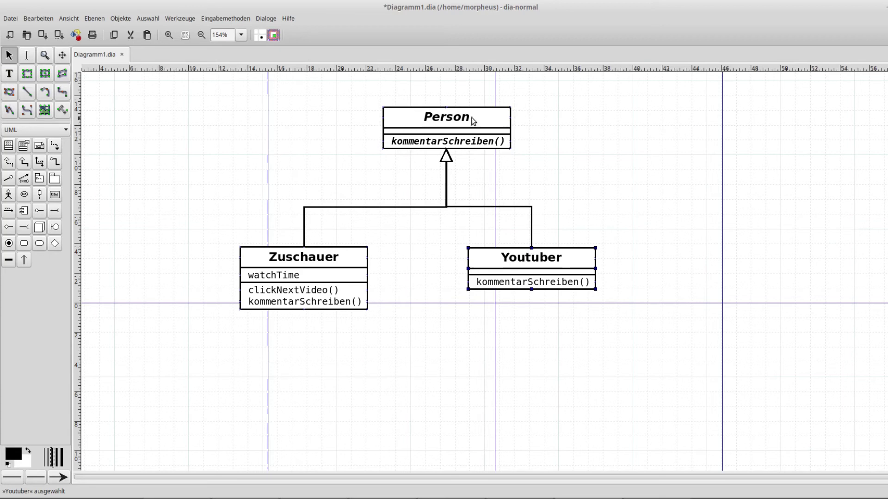
Step: Give the Person class the stereotype interface
{"action": "double_click", "coordinate": [428, 134]}
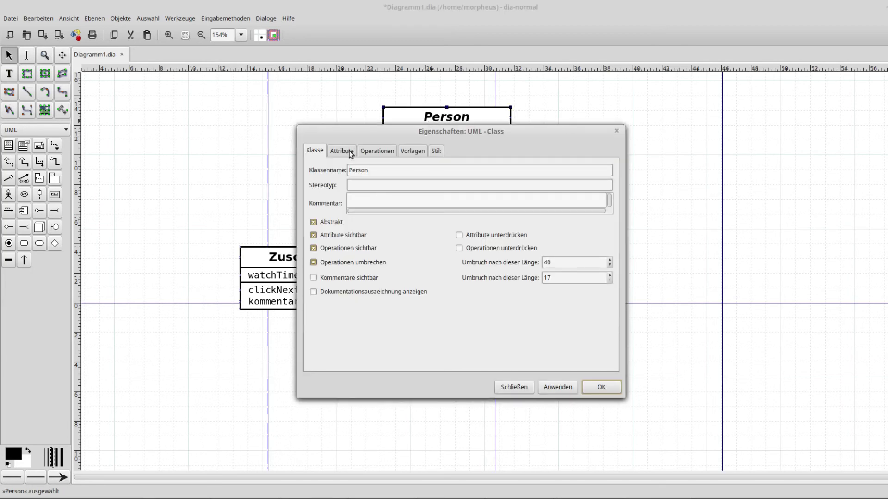
{"action": "left_click", "coordinate": [388, 185]}
{"action": "type", "text": "interface"}
{"action": "left_click_drag", "start_coordinate": [503, 134], "coordinate": [487, 179]}
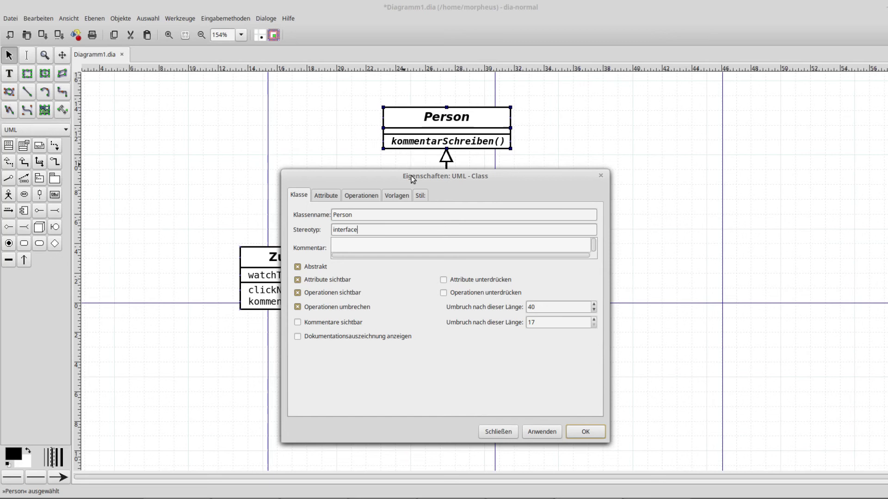
{"action": "left_click_drag", "start_coordinate": [411, 176], "coordinate": [401, 168]}
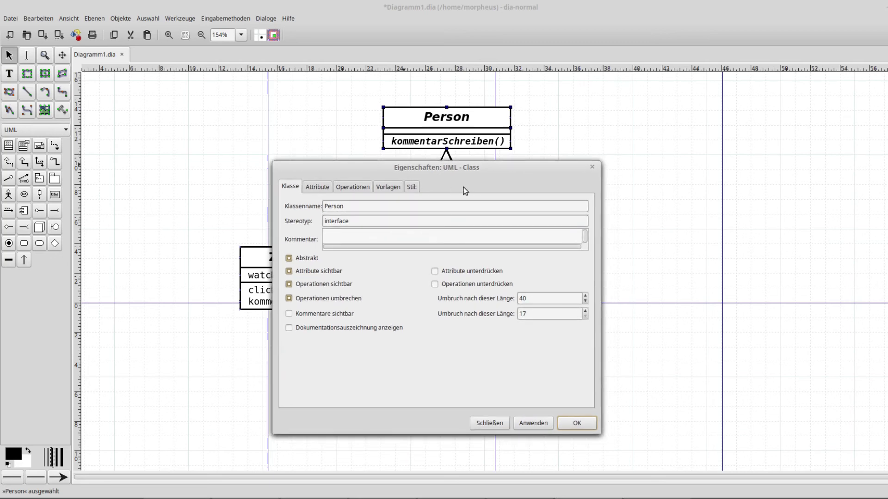
{"action": "left_click", "coordinate": [578, 423]}
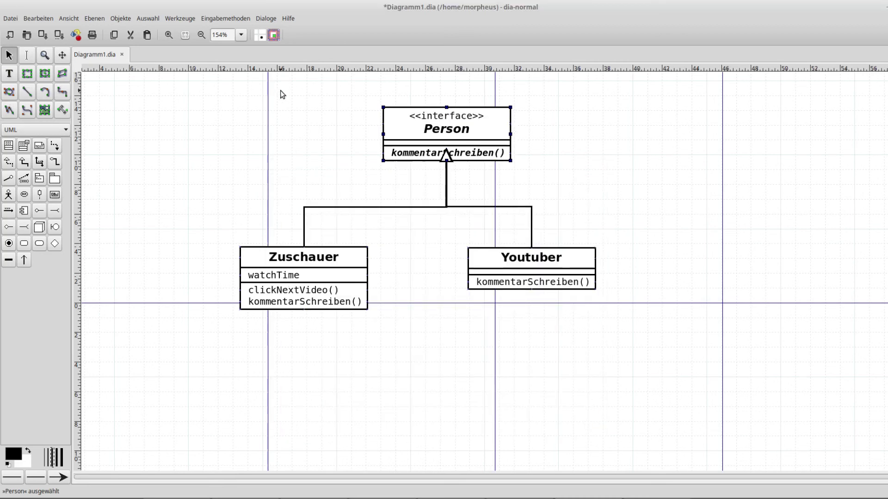
Step: Move the Person class up so its lower edge sits just above the generalization arrowheads
{"action": "scroll", "coordinate": [284, 93], "scroll_direction": "up", "scroll_amount": 3}
{"action": "left_click_drag", "start_coordinate": [476, 233], "coordinate": [473, 221]}
{"action": "left_click", "coordinate": [615, 277]}
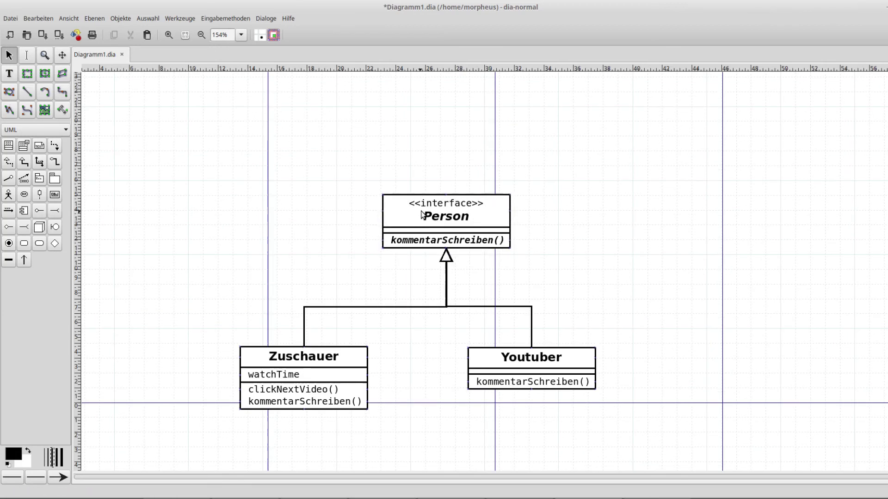
{"action": "scroll", "coordinate": [421, 213], "scroll_direction": "down", "scroll_amount": 3}
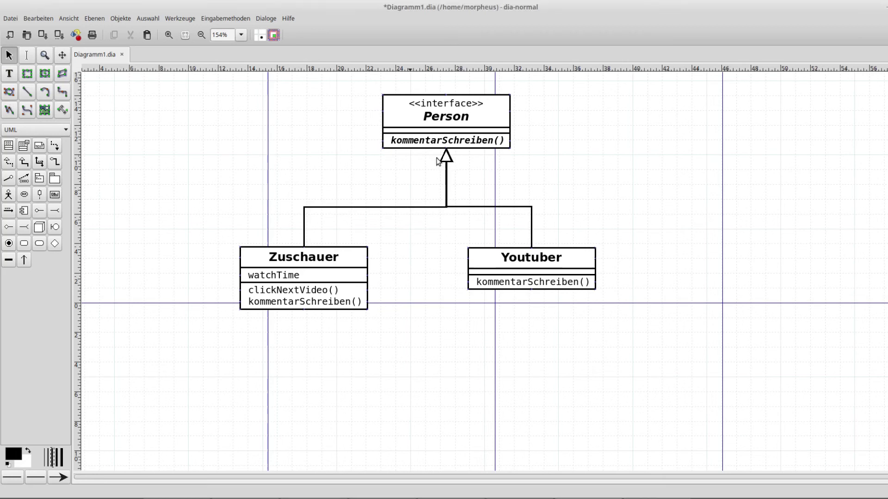
Step: Remove the abstract setting from the Person class while keeping its interface stereotype
{"action": "left_click", "coordinate": [446, 178]}
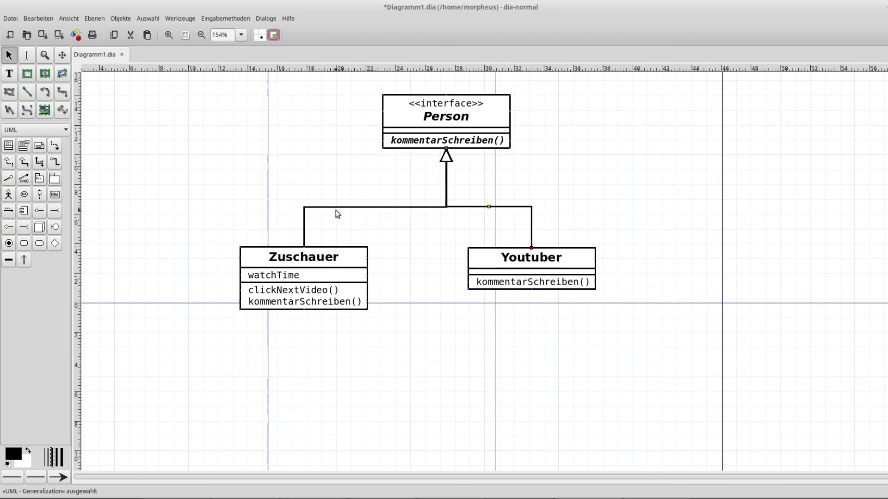
{"action": "double_click", "coordinate": [402, 125]}
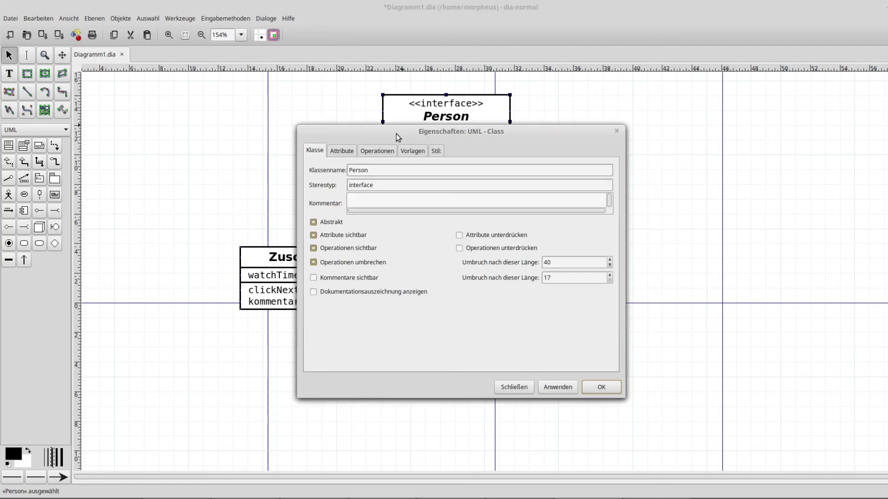
{"action": "left_click", "coordinate": [318, 224]}
{"action": "left_click", "coordinate": [601, 387]}
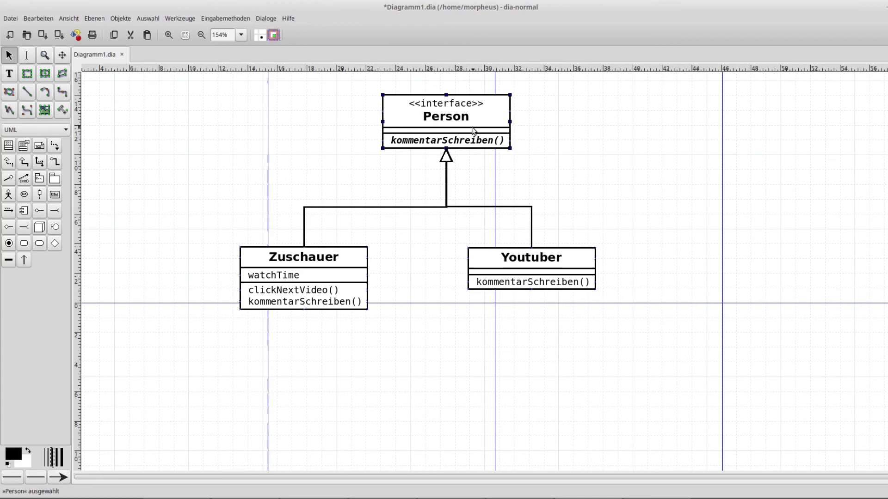
Step: Delete both generalization connectors linking Youtuber and Zuschauer to Person
{"action": "left_click", "coordinate": [447, 161]}
{"action": "key", "text": "Delete"}
{"action": "left_click", "coordinate": [447, 206]}
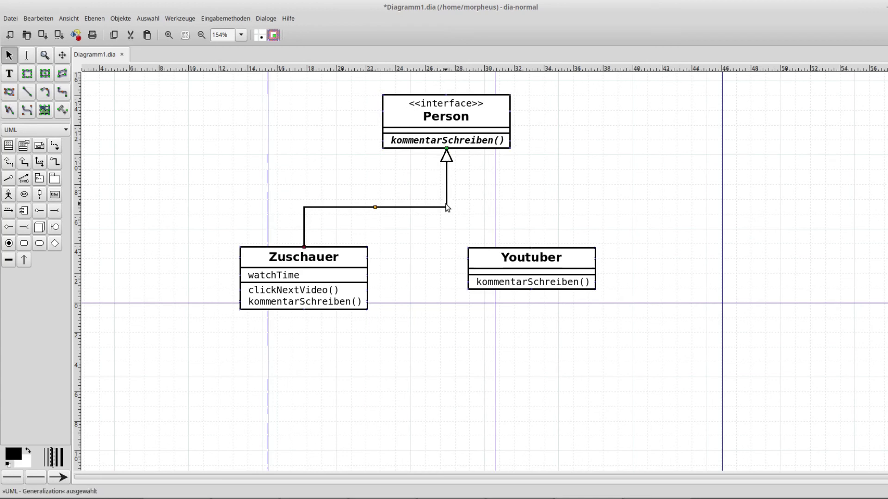
{"action": "key", "text": "Delete"}
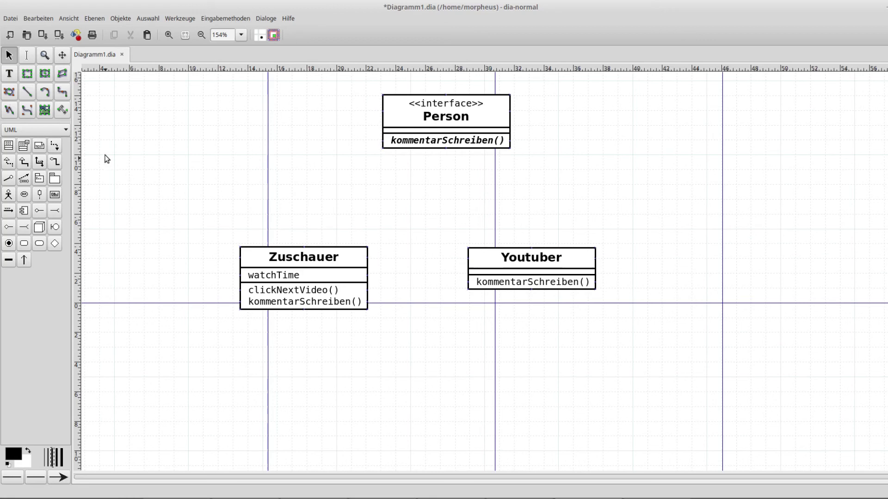
{"action": "left_click", "coordinate": [7, 164]}
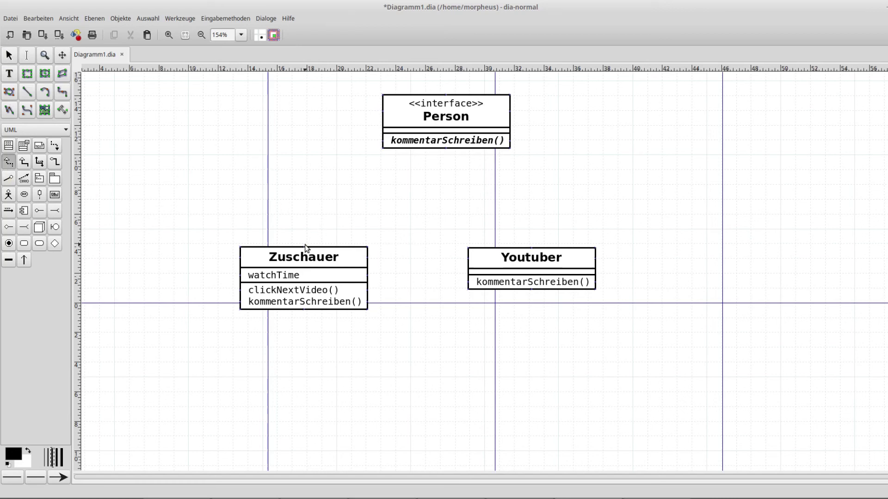
{"action": "left_click_drag", "start_coordinate": [303, 247], "coordinate": [336, 207]}
{"action": "key", "text": "ctrl+z"}
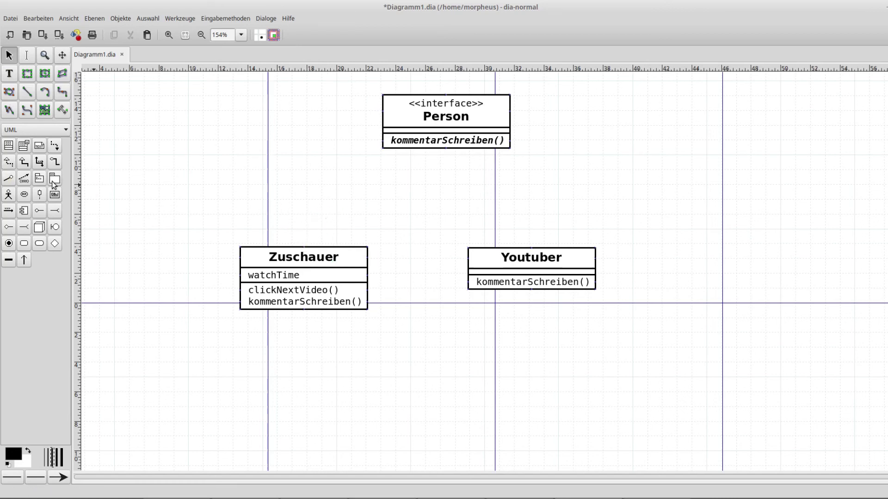
Step: Draw two UML Realizes connectors from Person's bottom centre, one to Zuschauer's top centre and one to Youtuber's top centre
{"action": "left_click", "coordinate": [9, 163]}
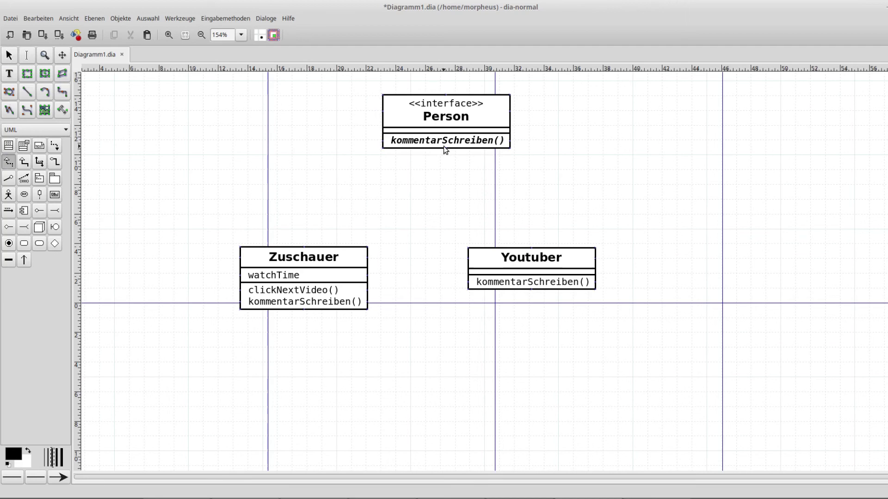
{"action": "left_click_drag", "start_coordinate": [443, 146], "coordinate": [299, 247]}
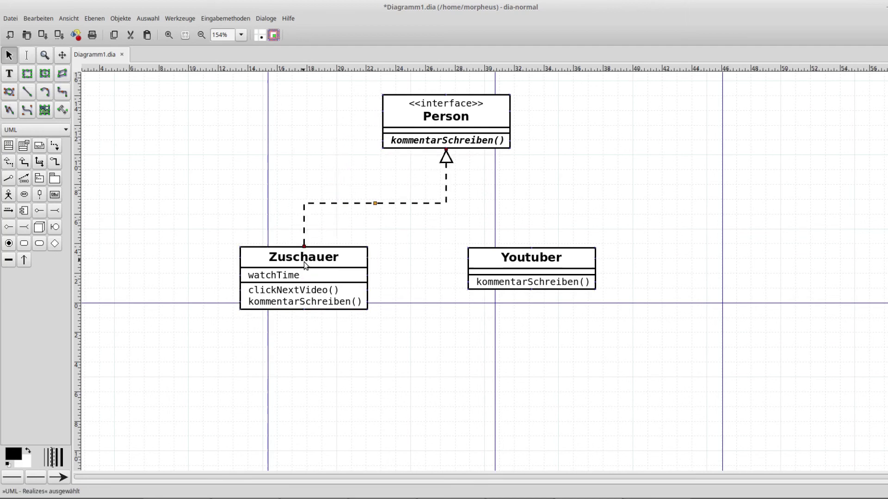
{"action": "left_click", "coordinate": [10, 164]}
{"action": "left_click_drag", "start_coordinate": [443, 146], "coordinate": [531, 247]}
{"action": "left_click", "coordinate": [560, 370]}
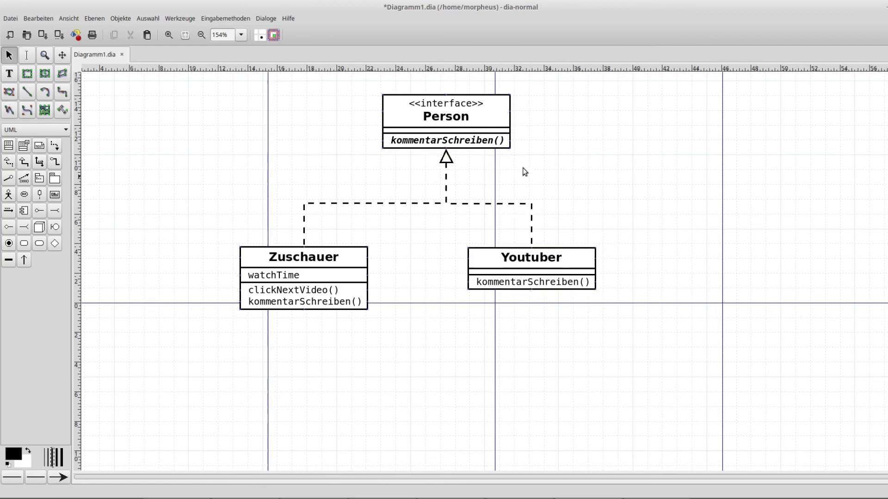